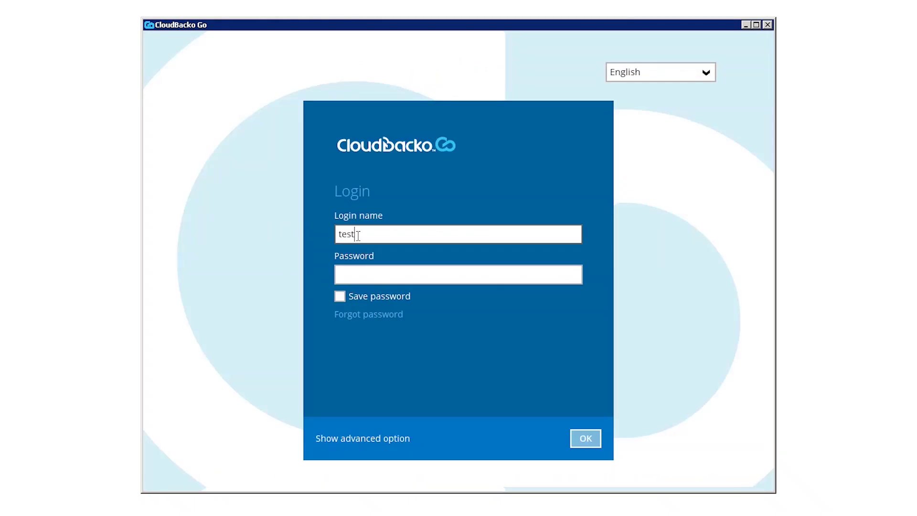
pyautogui.write('test8290')
# - Sign in to CloudBacko Go with the login name and password
pyautogui.press('Tab')
pyautogui.write('******')
pyautogui.press('Return')
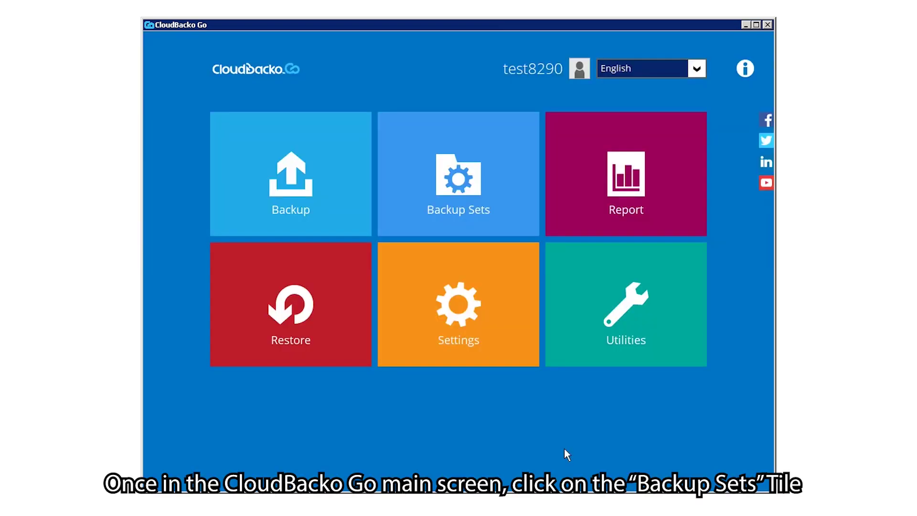
# - From Backup Sets, add a new backup set of type VMware Backup
pyautogui.click(491, 219)
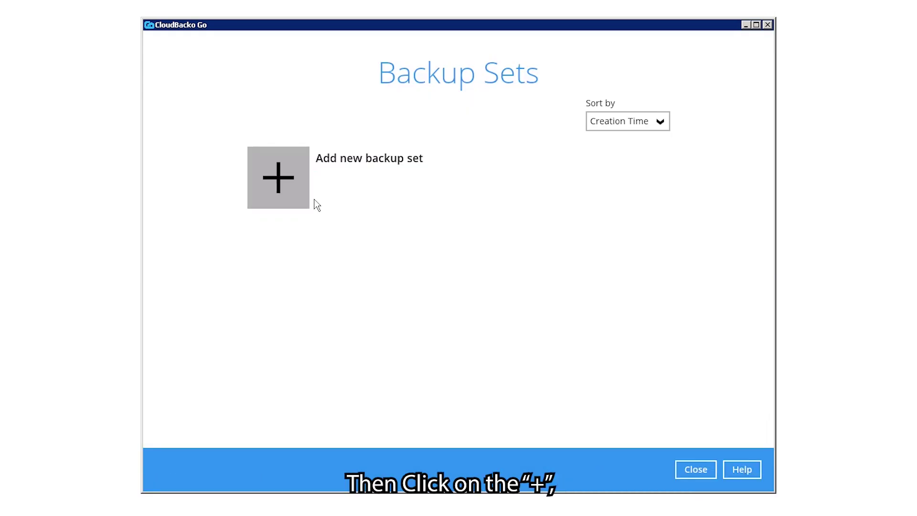
pyautogui.click(287, 179)
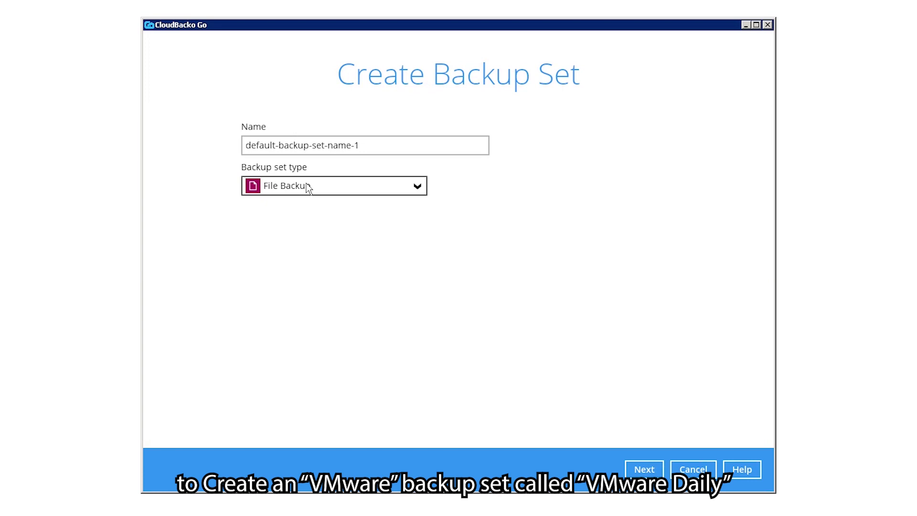
pyautogui.click(415, 190)
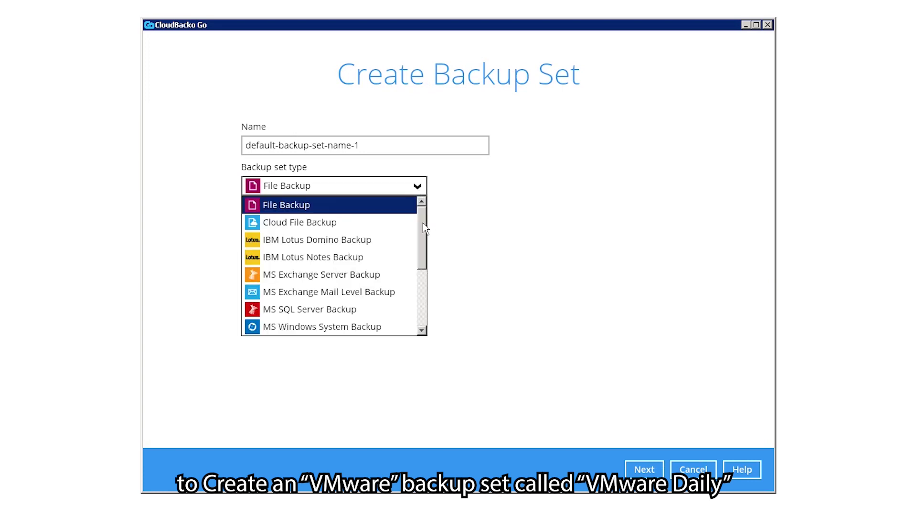
pyautogui.moveTo(423, 223); pyautogui.dragTo(422, 289)
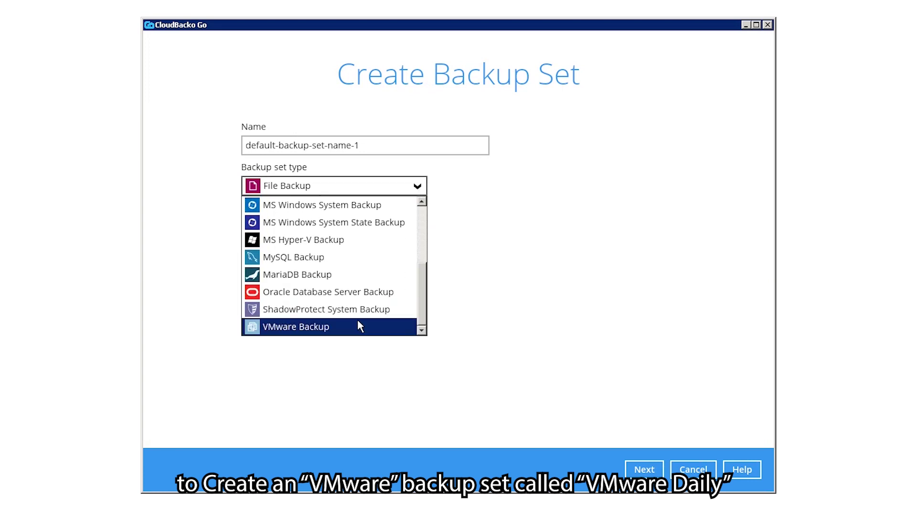
pyautogui.click(358, 326)
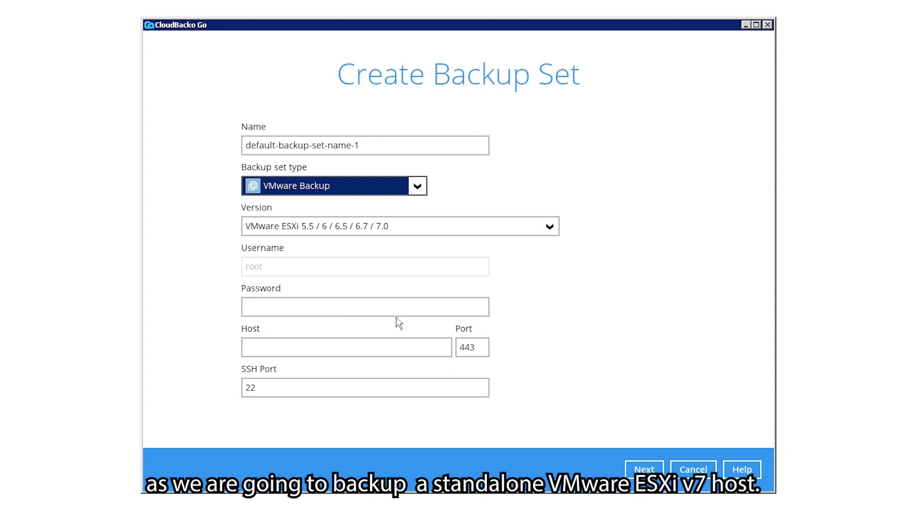
# - Name the set 'VMware Daily' with the root password and host 10.121.8.152, ports 443/22
pyautogui.click(358, 307)
pyautogui.click(244, 138)
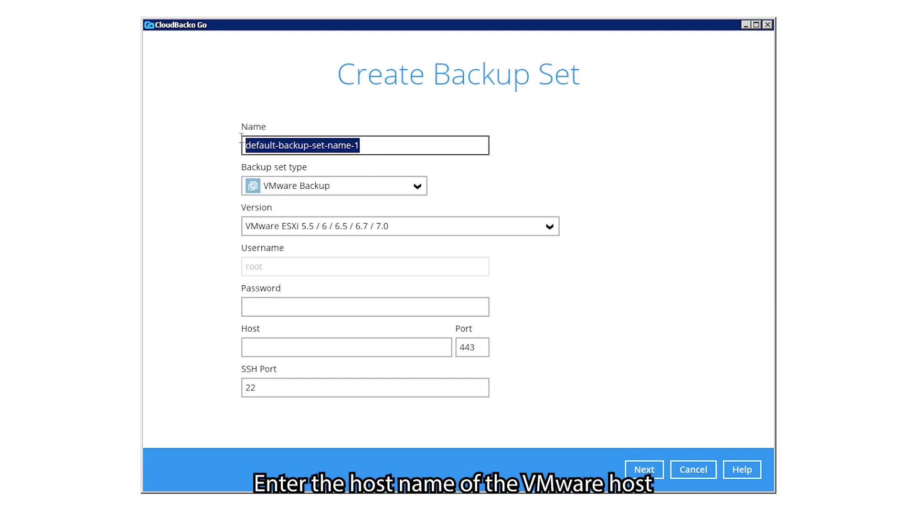
pyautogui.write('VMware Daily')
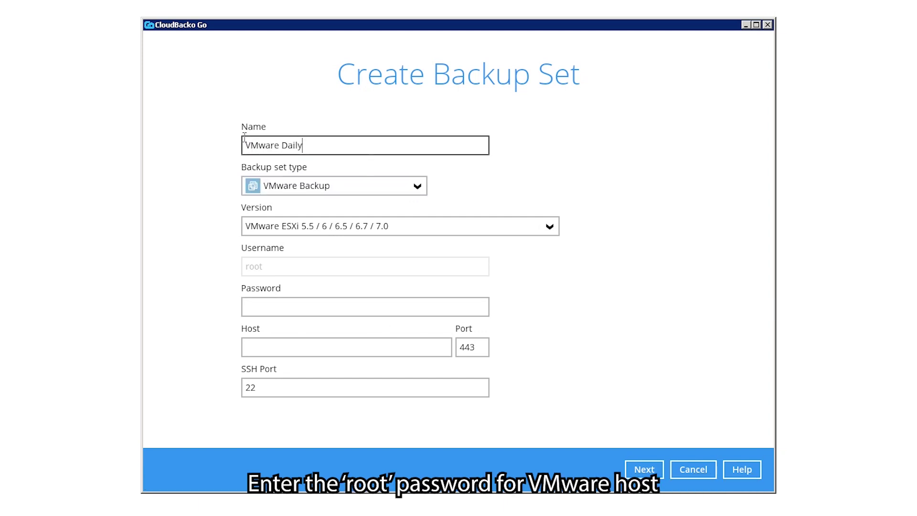
pyautogui.click(300, 310)
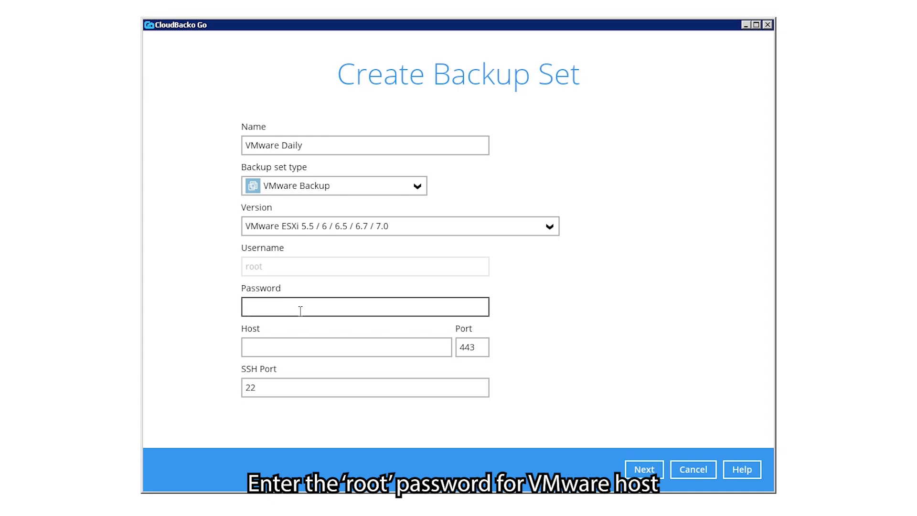
pyautogui.write('*******')
pyautogui.write('**')
pyautogui.press('Tab')
pyautogui.write('10.')
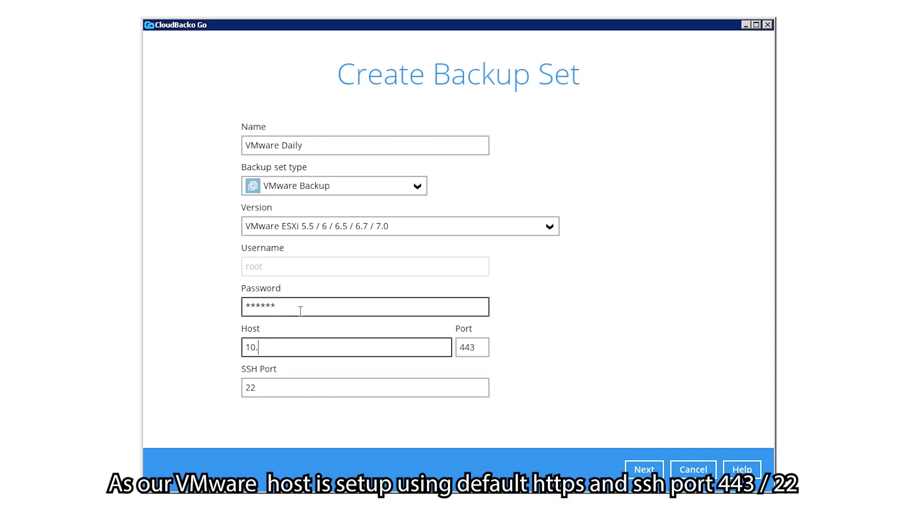
pyautogui.write('121.')
pyautogui.write('8.')
pyautogui.write('152')
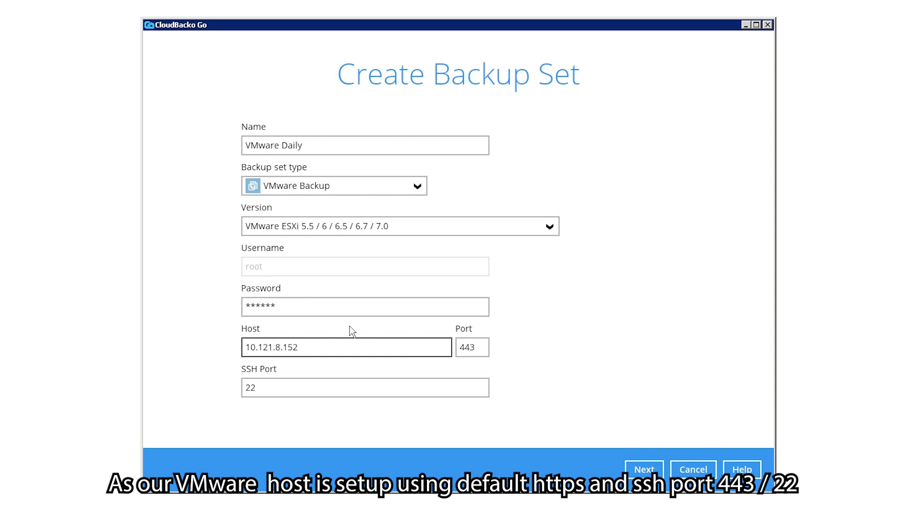
pyautogui.press('Tab')
pyautogui.press('Tab')
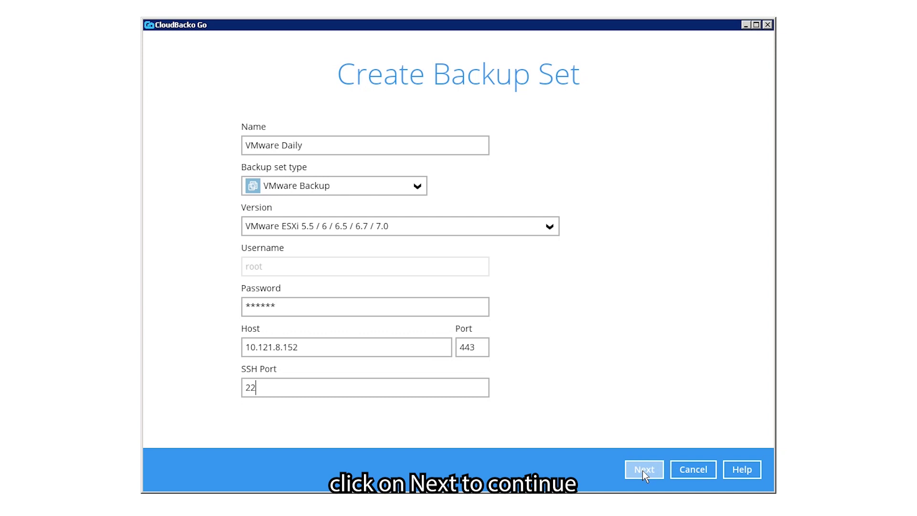
# - Connect to the host and select Windows 7 and Arch Linux 5 as the backup source
pyautogui.click(643, 471)
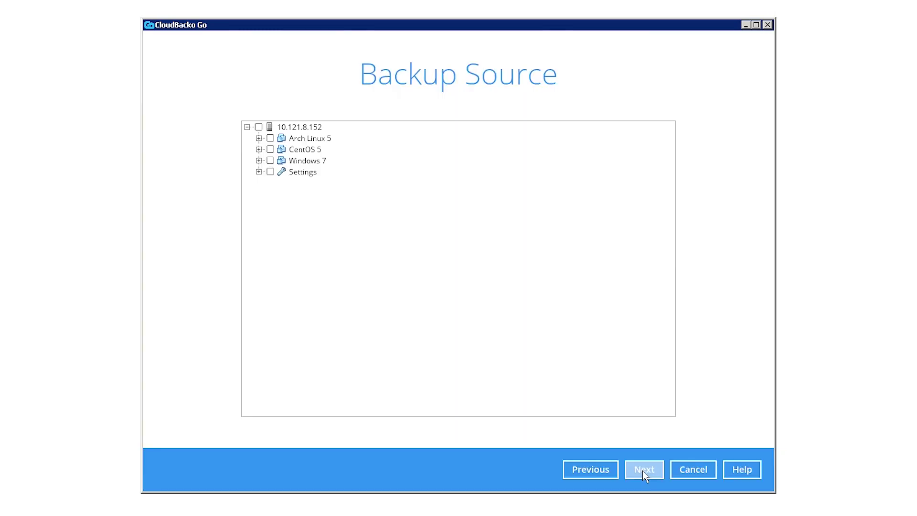
pyautogui.click(271, 161)
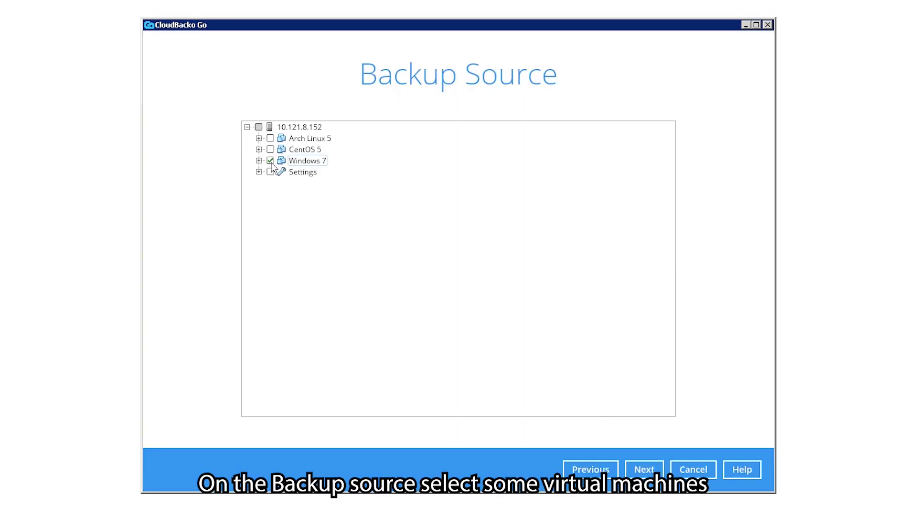
pyautogui.click(271, 138)
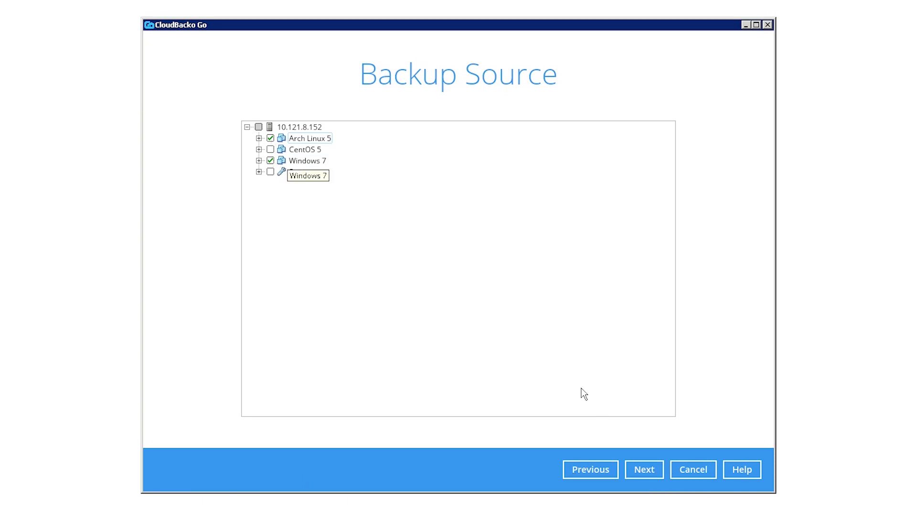
pyautogui.click(644, 469)
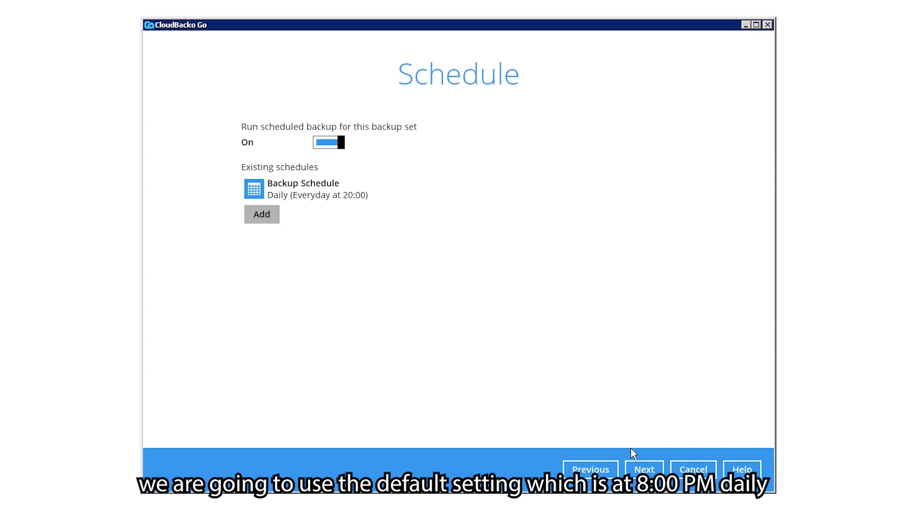
# - Keep the daily 20:00 schedule and add a CloudBacko Drive destination with Run Direct off
pyautogui.click(642, 466)
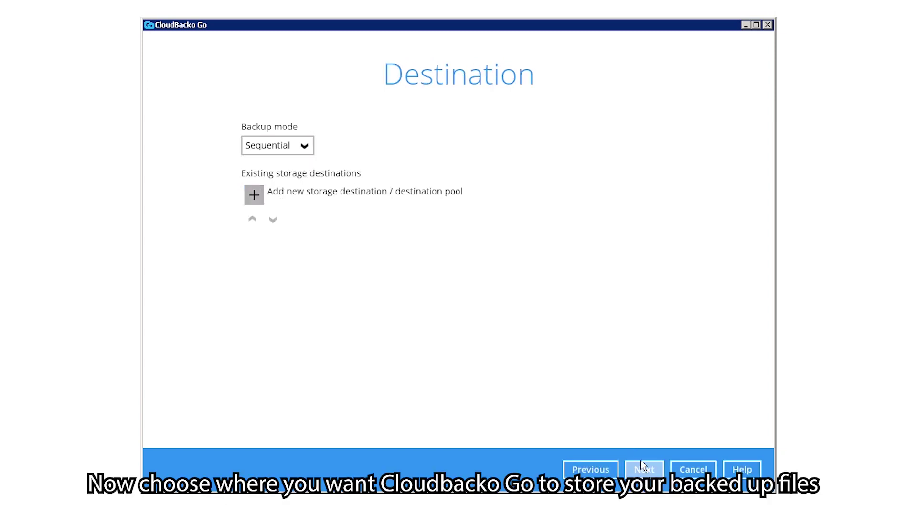
pyautogui.click(253, 196)
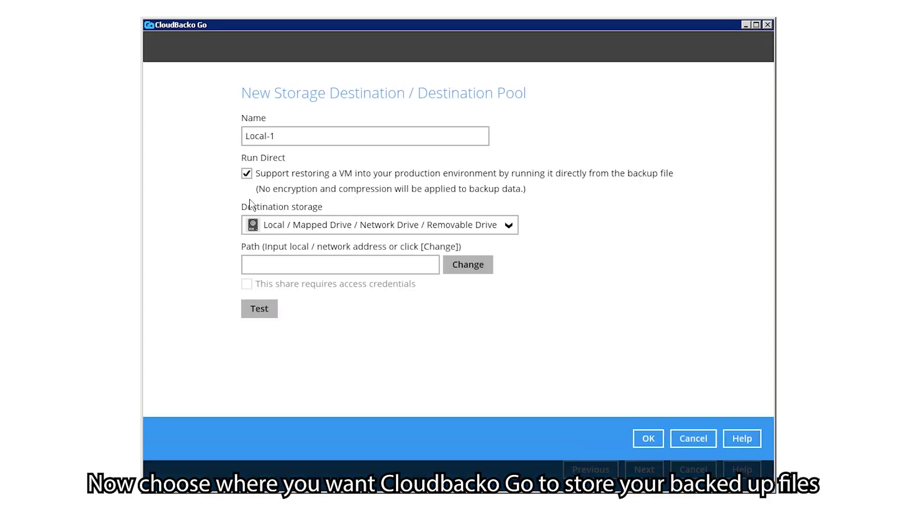
pyautogui.click(251, 175)
pyautogui.click(434, 226)
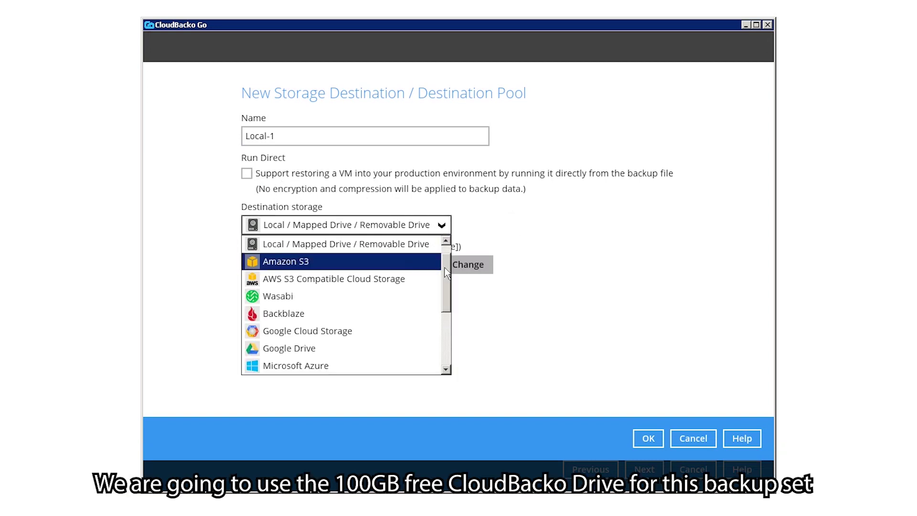
pyautogui.scroll(1, 445, 265)
pyautogui.click(417, 245)
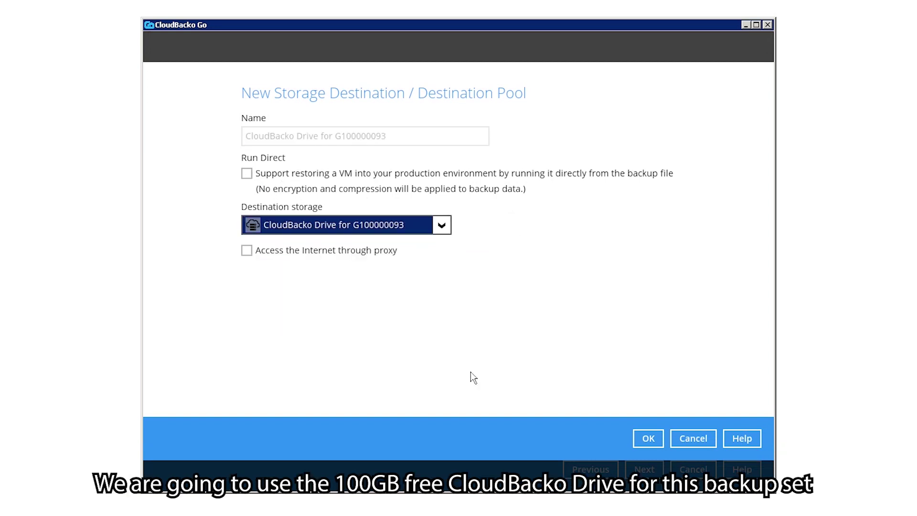
pyautogui.click(647, 438)
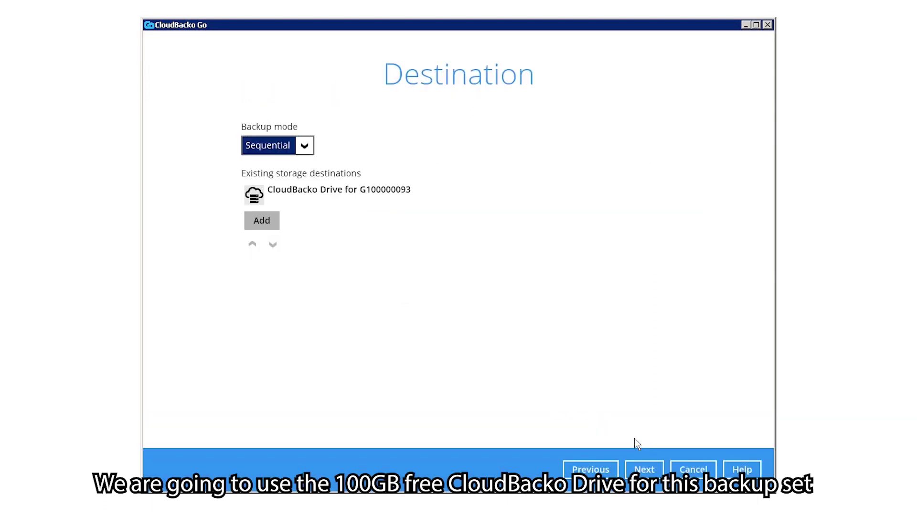
# - Leave granular restore off, confirm the default encryption key, and run the first backup
pyautogui.click(643, 470)
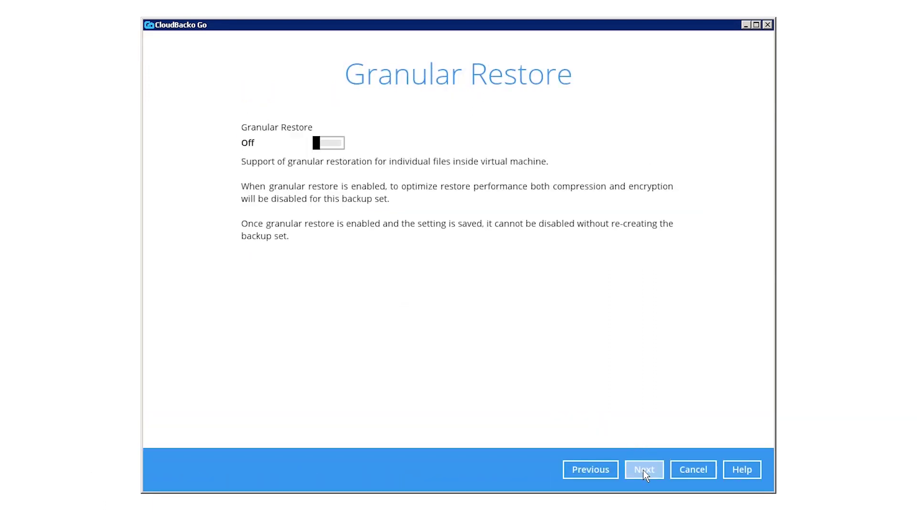
pyautogui.click(644, 471)
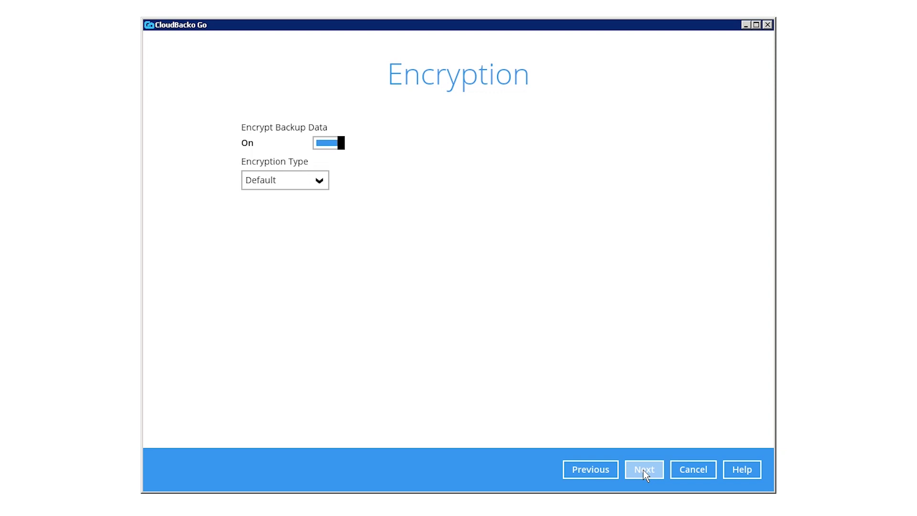
pyautogui.click(644, 471)
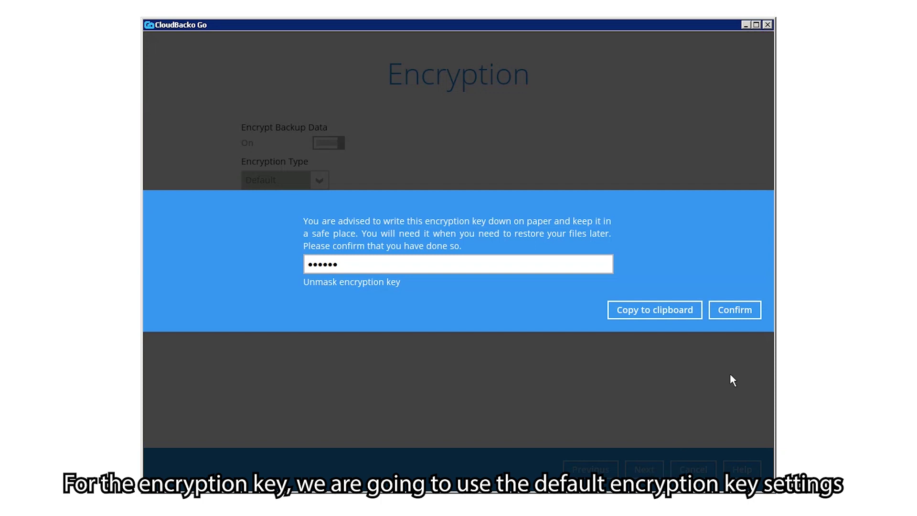
pyautogui.click(740, 313)
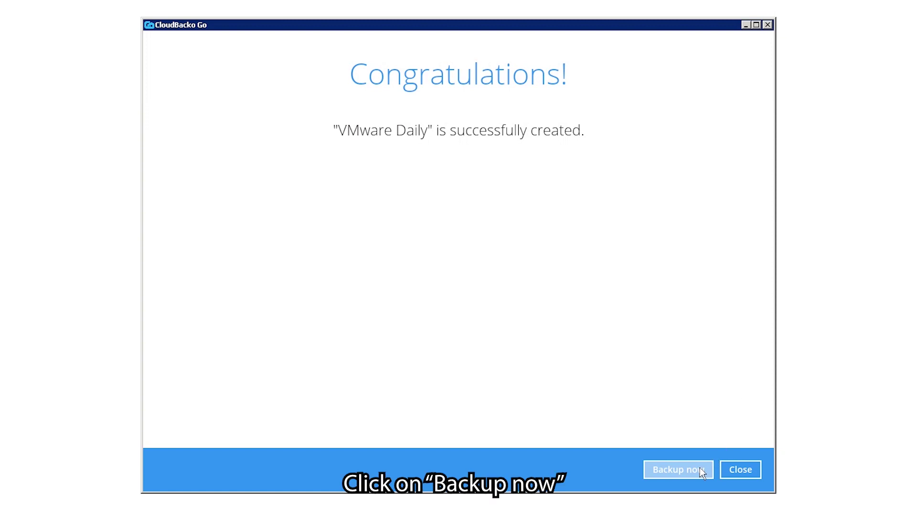
pyautogui.click(679, 470)
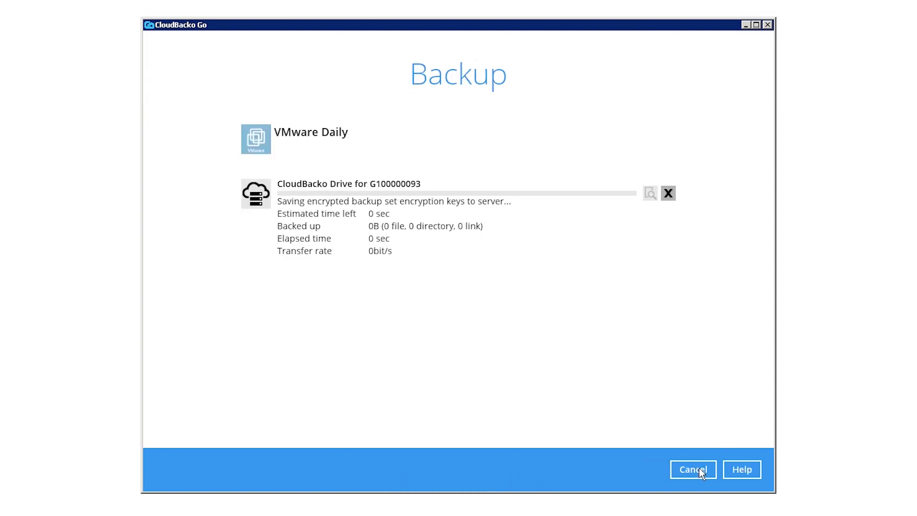